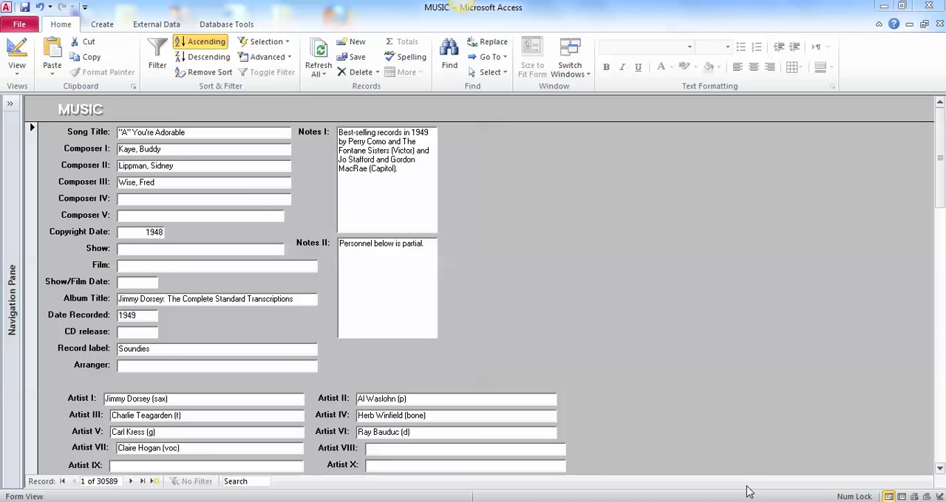
{"action": "left_click", "coordinate": [268, 57]}
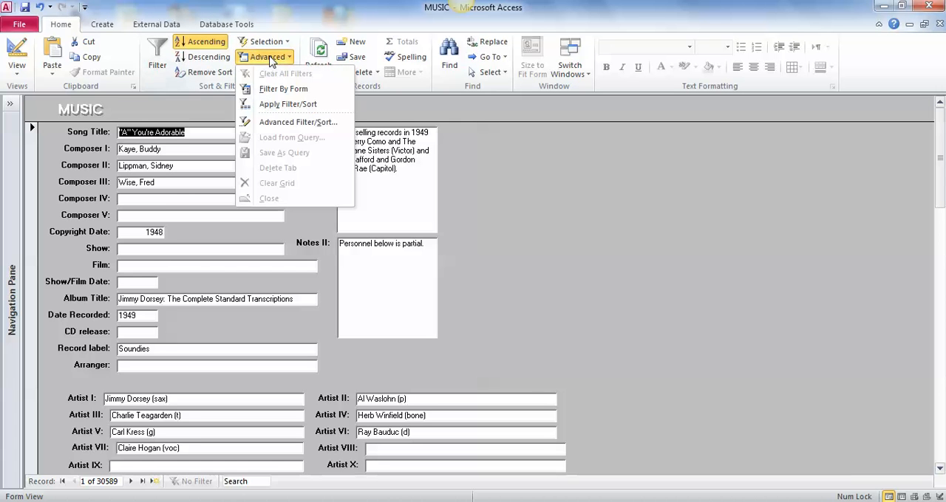
{"action": "left_click", "coordinate": [290, 123]}
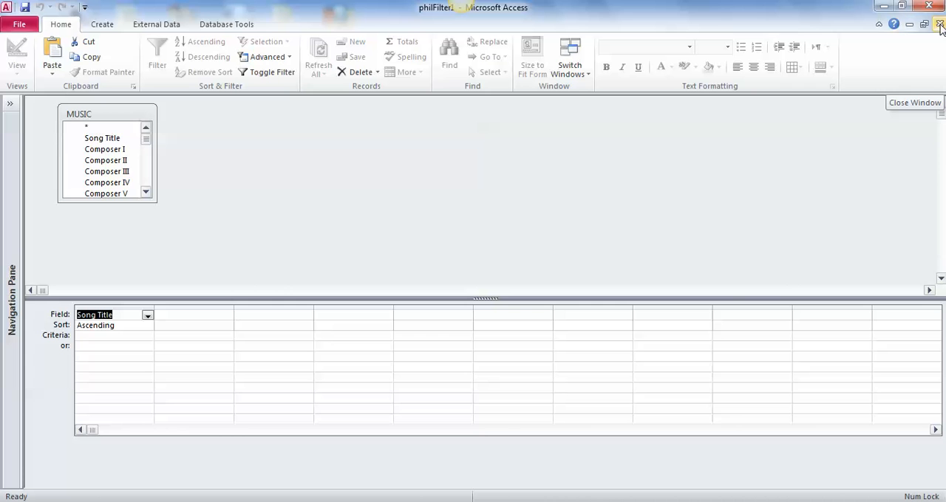
{"action": "left_click", "coordinate": [939, 25]}
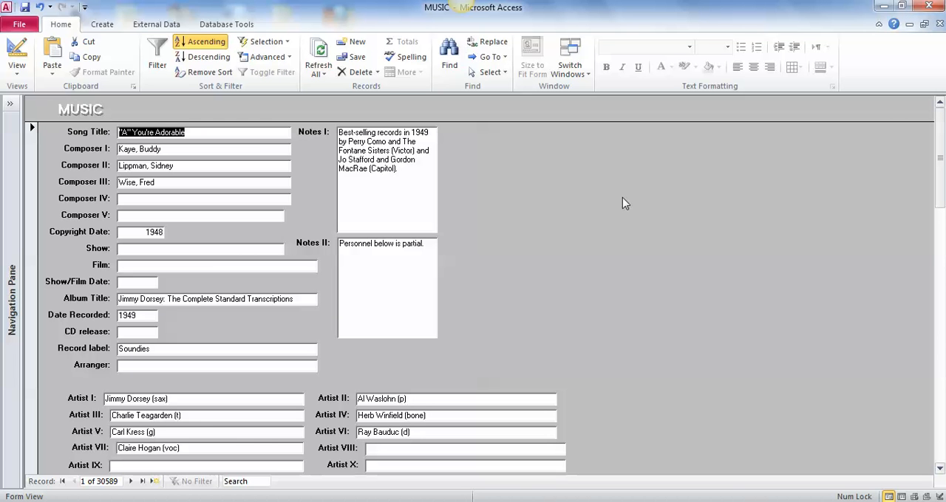
Step: Open the advanced filter/sort design for the MUSIC form and check the field choices, keeping Song Title
{"action": "left_click", "coordinate": [277, 60]}
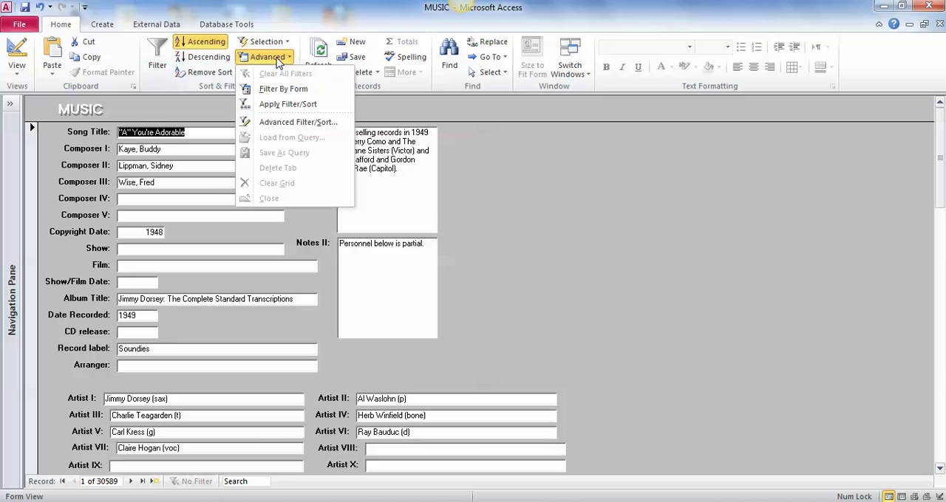
{"action": "left_click", "coordinate": [287, 123]}
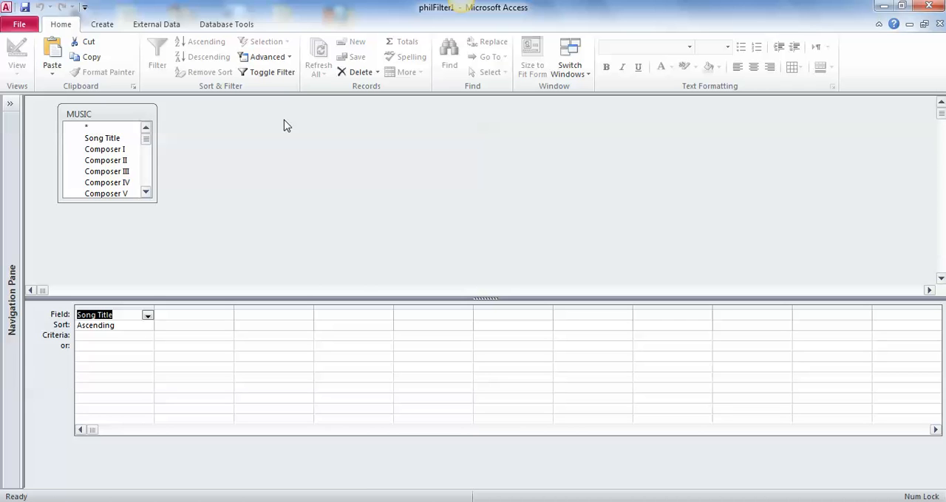
{"action": "left_click", "coordinate": [148, 317]}
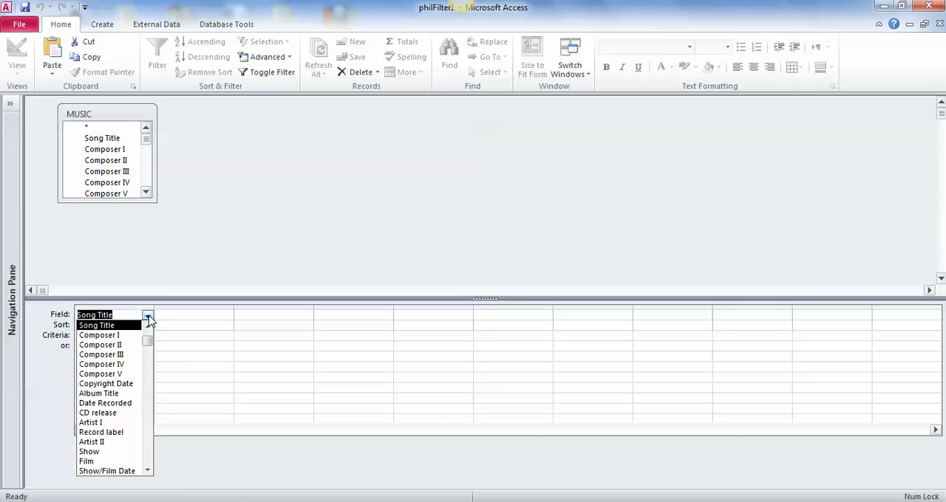
{"action": "left_click", "coordinate": [148, 317]}
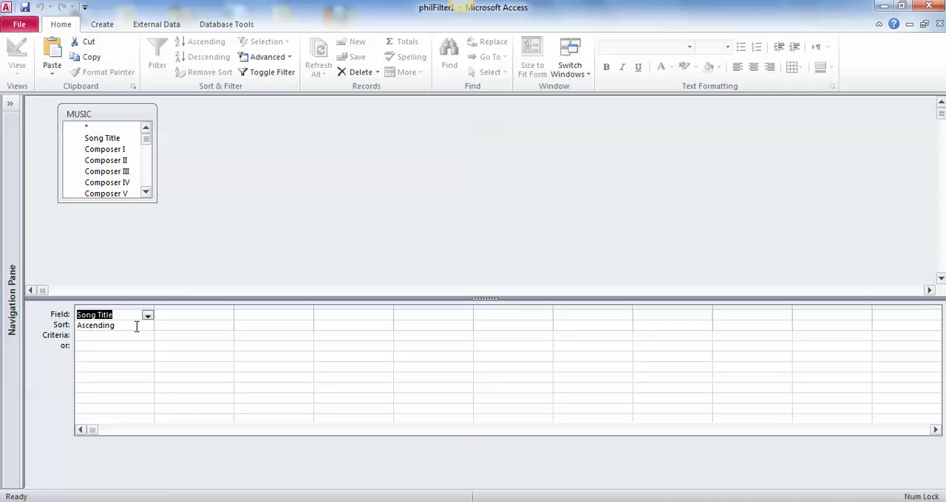
Step: Set the Song Title criterion to "Ghost of a Chance" with a leading asterisk wildcard and apply the filter
{"action": "left_click", "coordinate": [78, 337]}
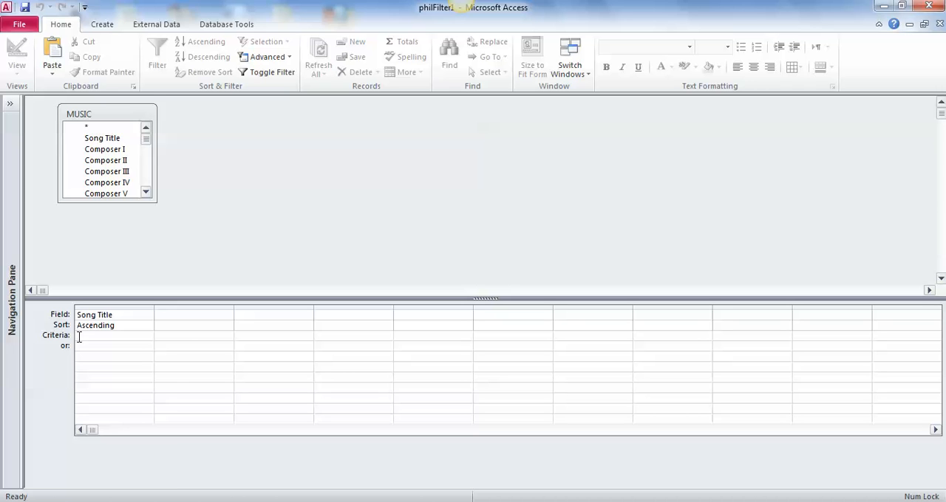
{"action": "left_click", "coordinate": [79, 336]}
{"action": "type", "text": "\"Ghost of a Chance\""}
{"action": "left_click", "coordinate": [80, 337]}
{"action": "type", "text": "*"}
{"action": "left_click", "coordinate": [271, 73]}
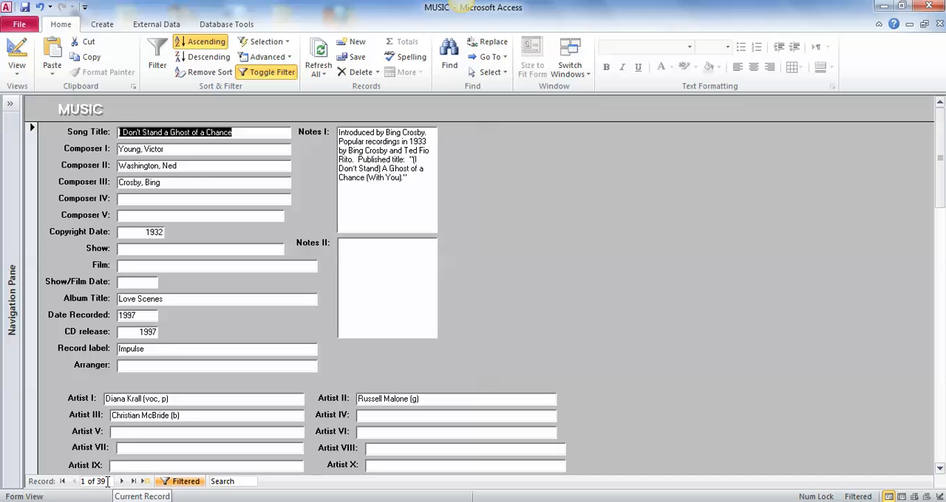
Step: View the filtered songs as a datasheet, and return to the form view
{"action": "left_click", "coordinate": [18, 67]}
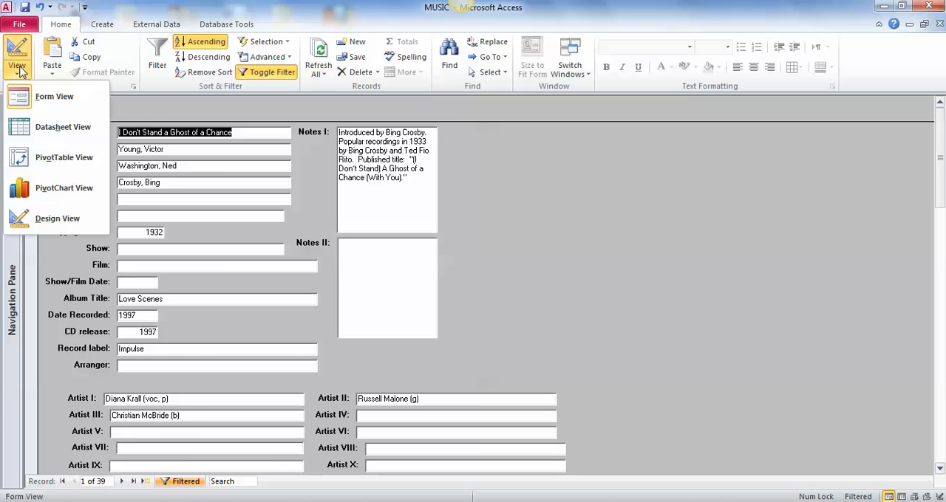
{"action": "left_click", "coordinate": [63, 127]}
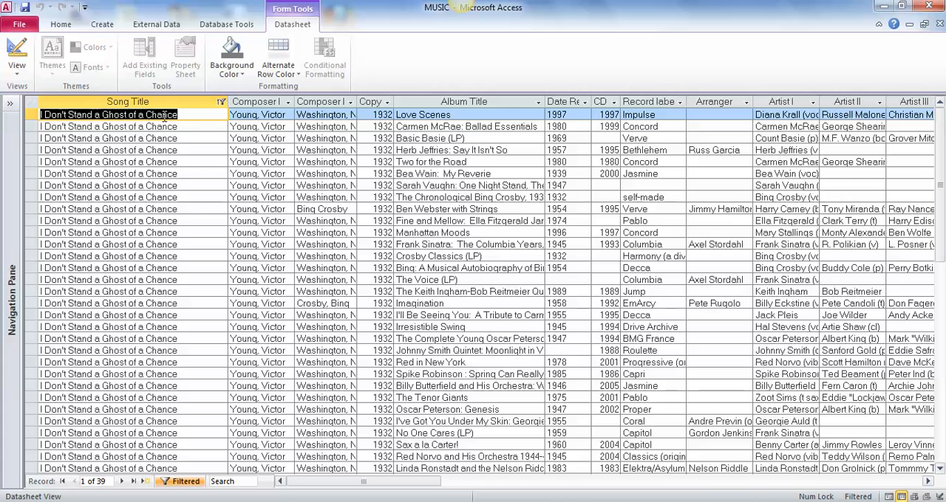
{"action": "left_click", "coordinate": [18, 67]}
{"action": "left_click", "coordinate": [37, 99]}
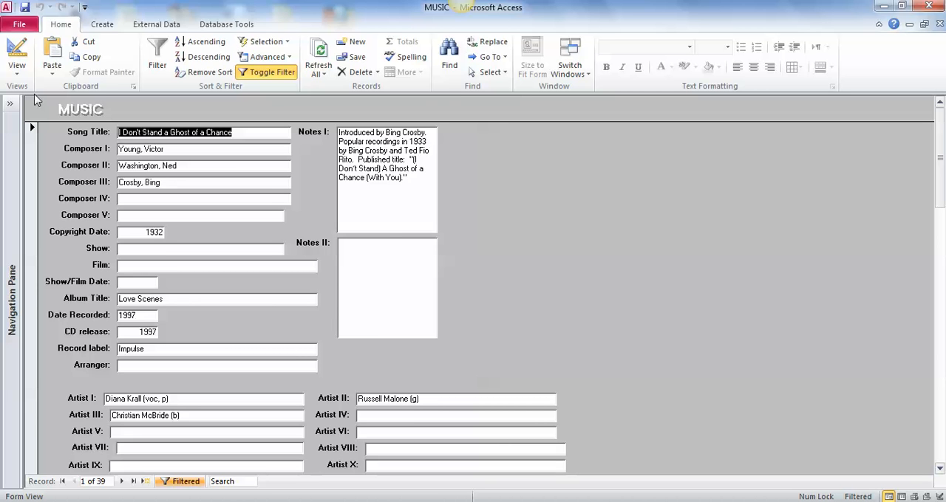
Step: Turn off the current filter and enter "Blue Skies*" as the Song Title criterion in a new advanced filter
{"action": "left_click", "coordinate": [270, 74]}
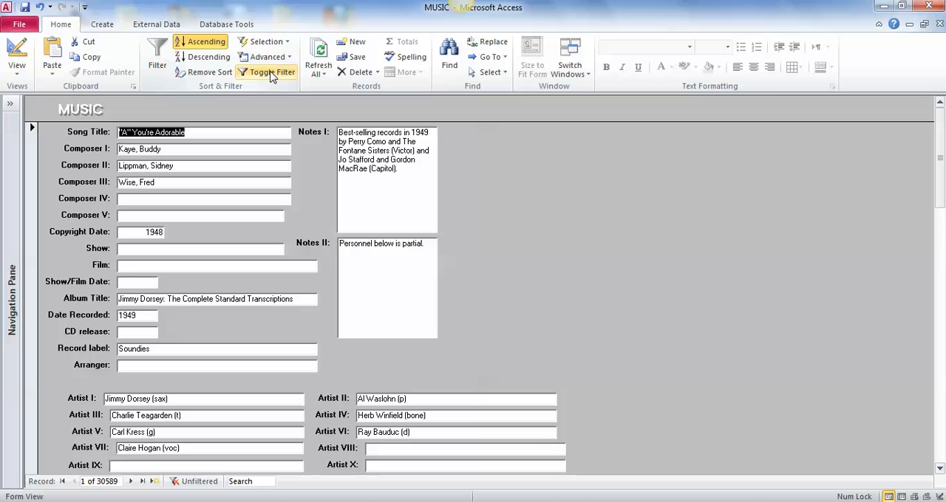
{"action": "left_click", "coordinate": [272, 61]}
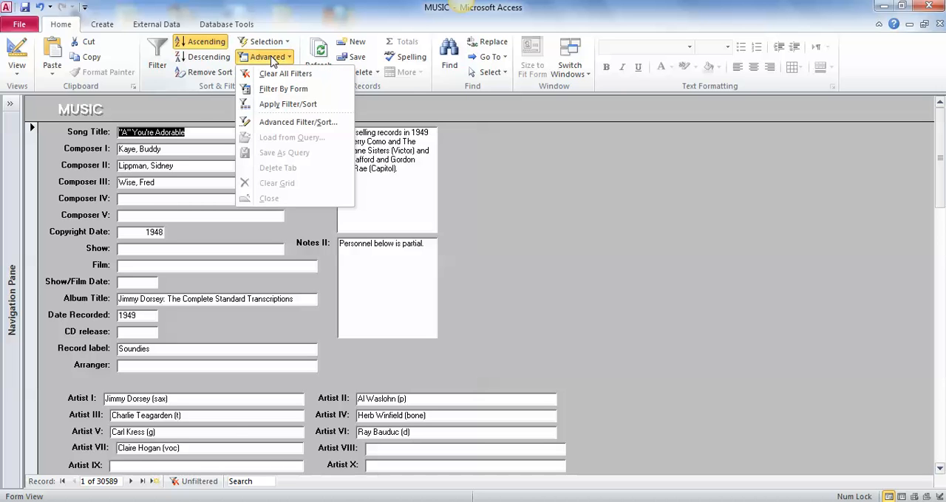
{"action": "left_click", "coordinate": [288, 122]}
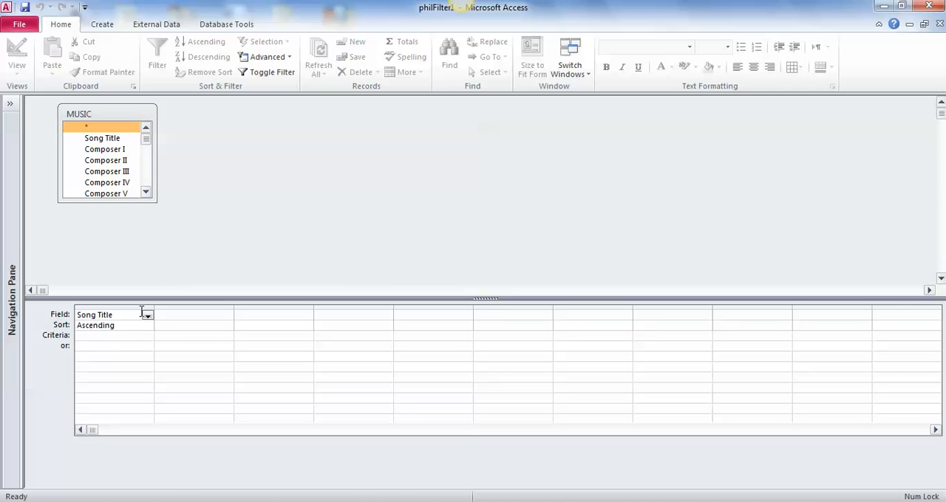
{"action": "left_click", "coordinate": [91, 338]}
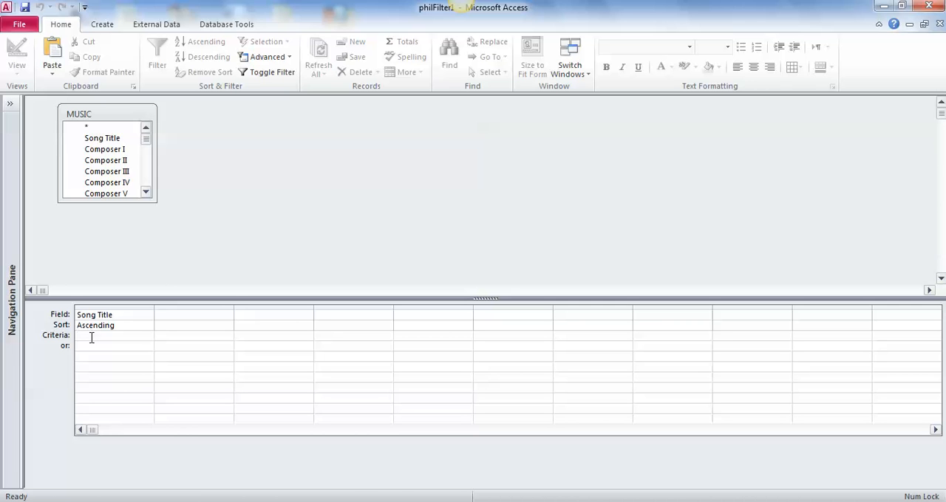
{"action": "type", "text": "\"Blue Skies*\"\""}
{"action": "type", "text": "\""}
Step: Add the Artist I field to the filter with the criterion "Dinah Washington*" and apply the filter
{"action": "left_click", "coordinate": [218, 315]}
{"action": "left_click", "coordinate": [227, 316]}
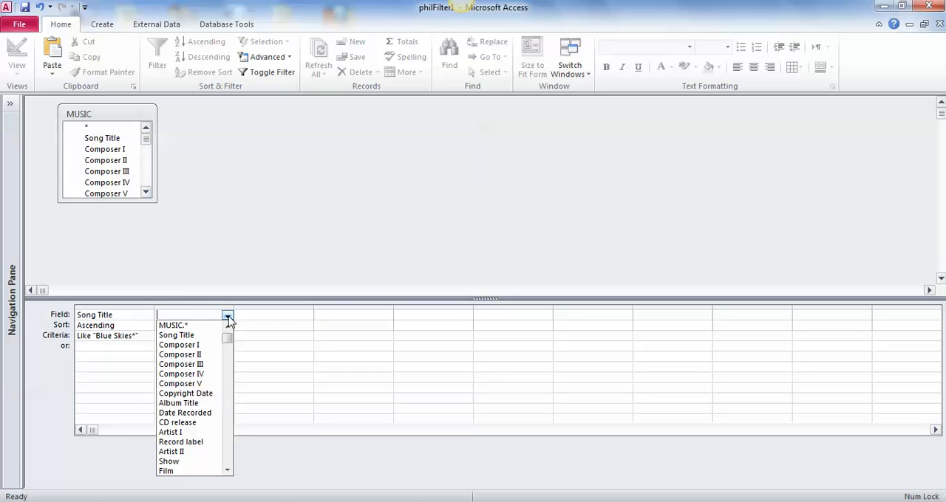
{"action": "left_click", "coordinate": [175, 433]}
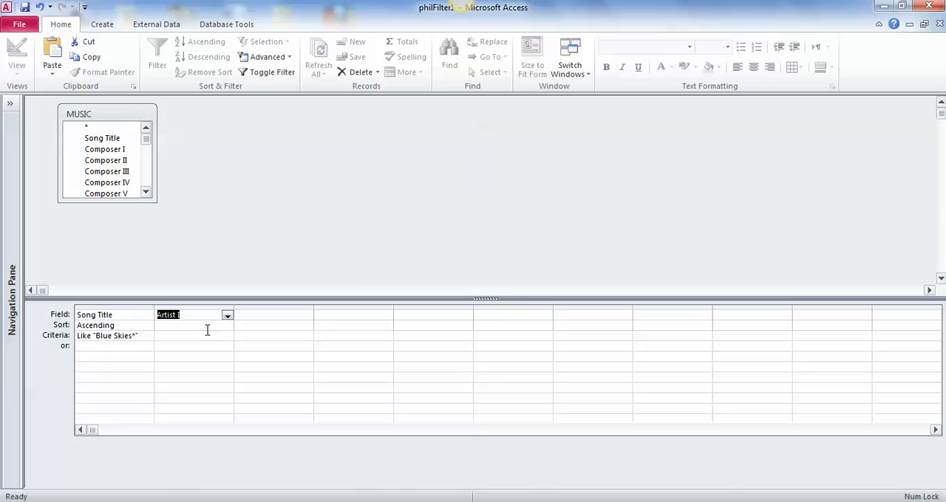
{"action": "left_click", "coordinate": [172, 337]}
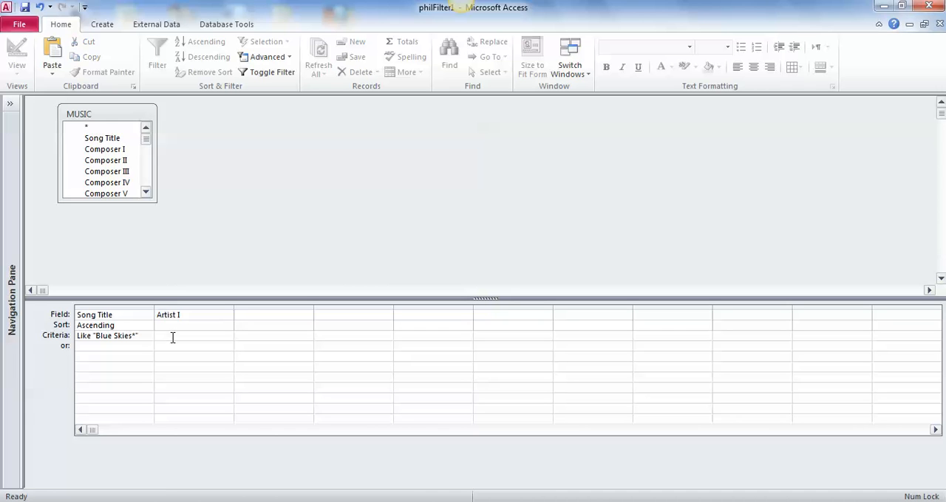
{"action": "type", "text": "\"Dinah Washington\""}
{"action": "type", "text": "\""}
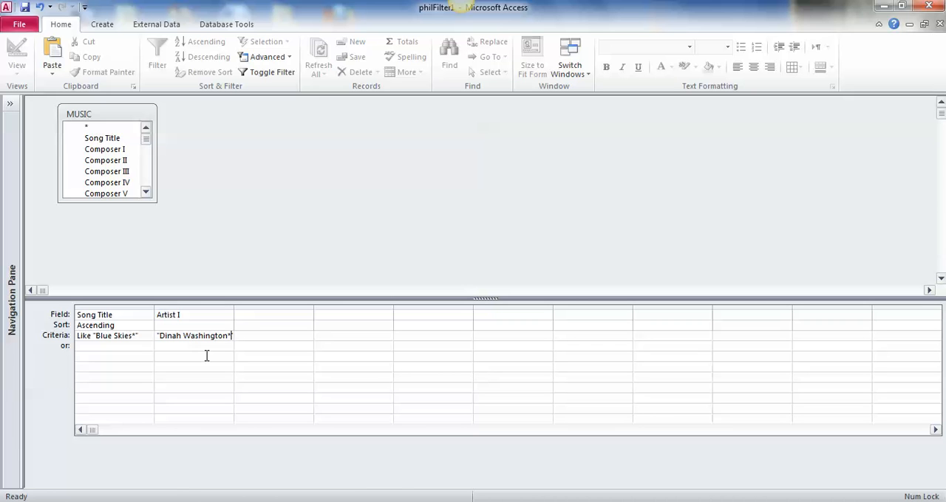
{"action": "left_click", "coordinate": [272, 72]}
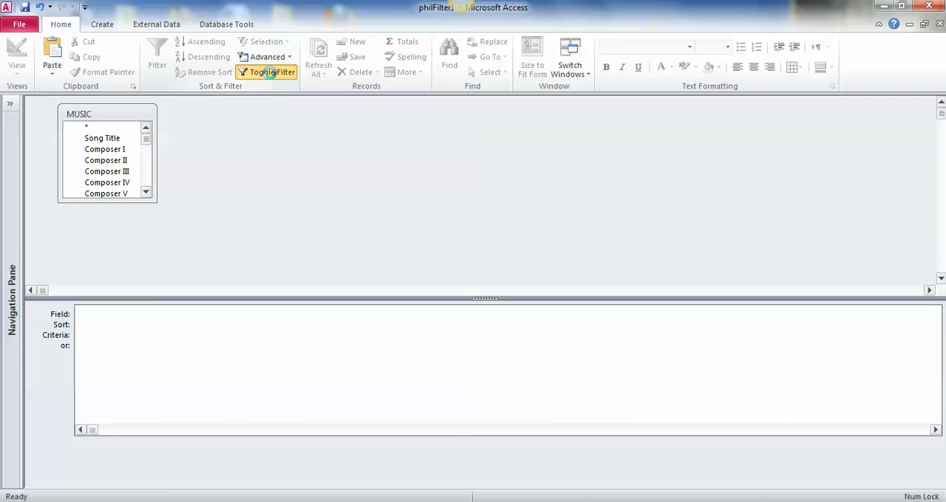